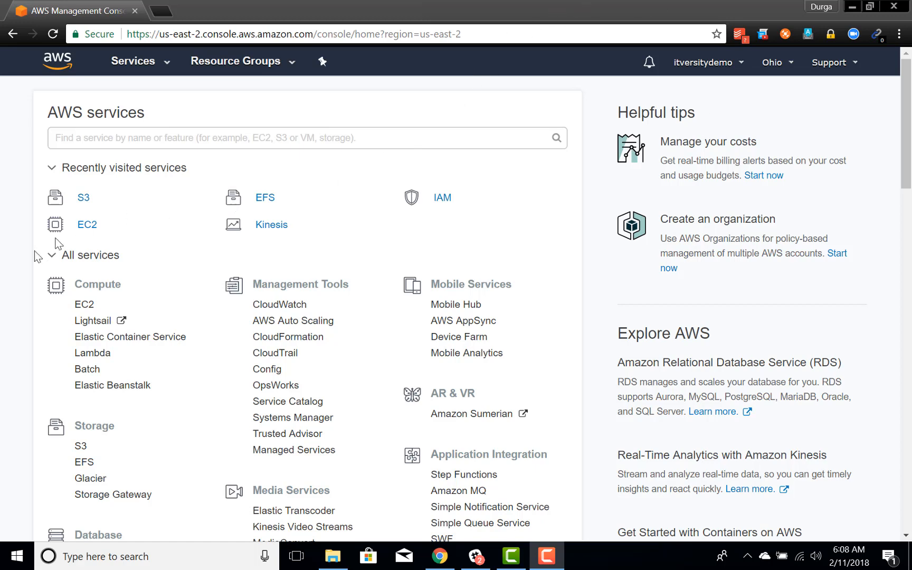
Step: Open the S3 storage service from the full list of AWS services
{"action": "left_click", "coordinate": [51, 256]}
{"action": "left_click", "coordinate": [51, 256]}
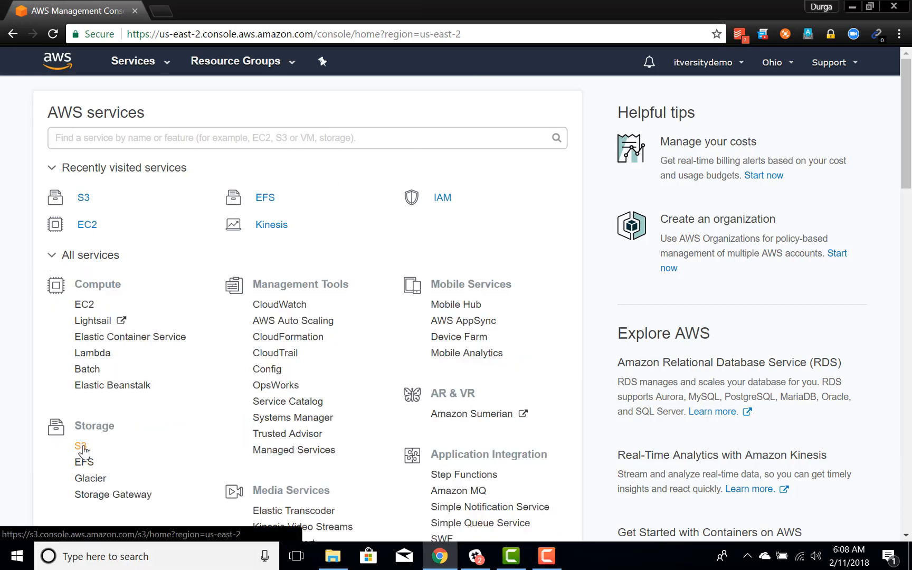
{"action": "left_click", "coordinate": [166, 61]}
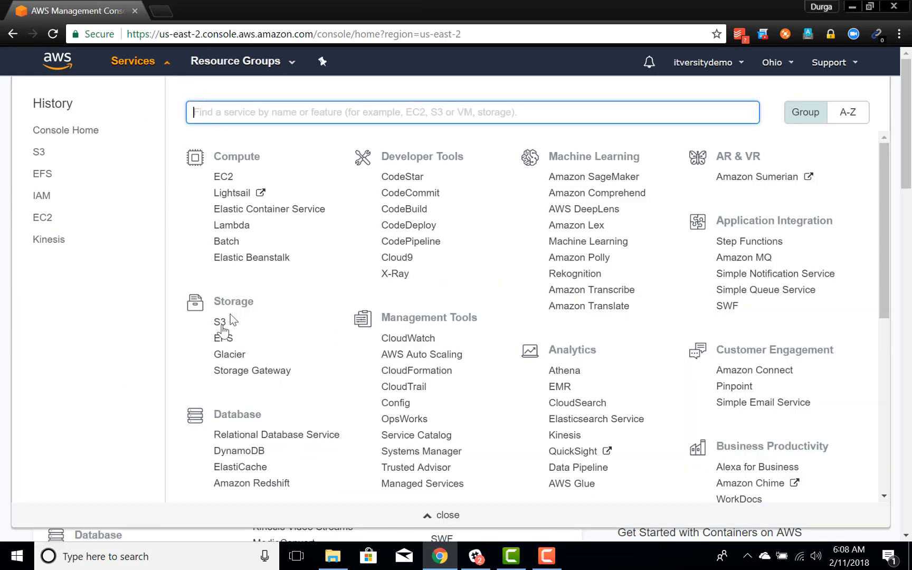
{"action": "left_click", "coordinate": [220, 324]}
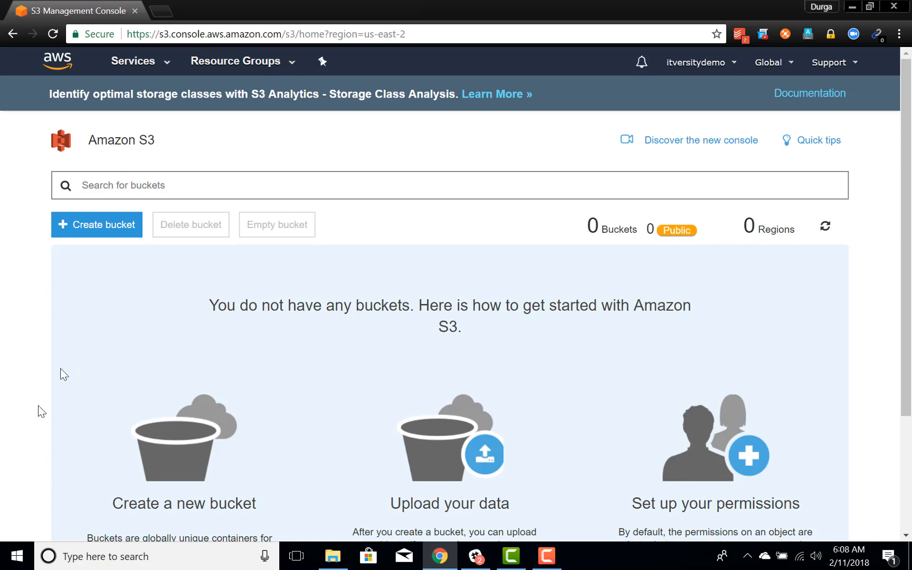
Step: Start creating a bucket named itversitydemo in the default region and accept the default bucket properties
{"action": "left_click", "coordinate": [94, 228]}
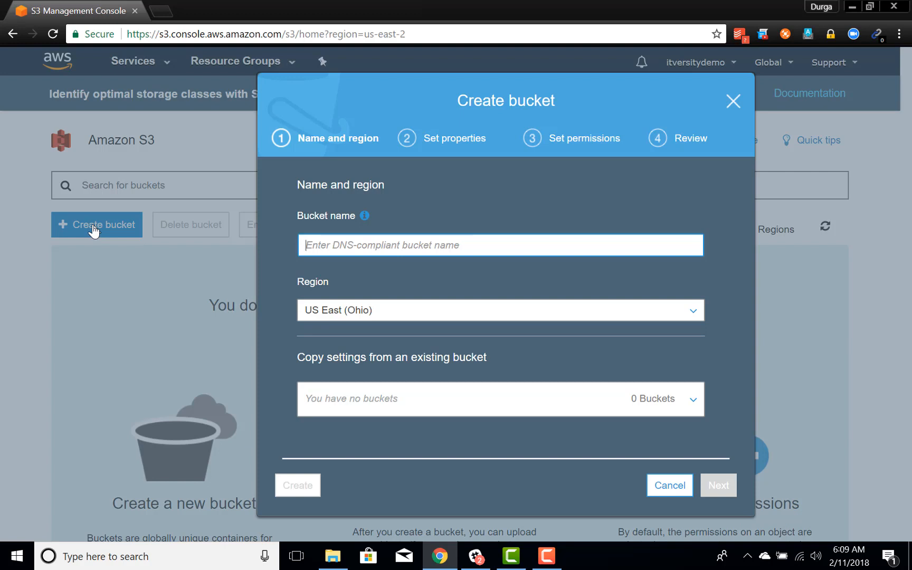
{"action": "type", "text": "itversityd"}
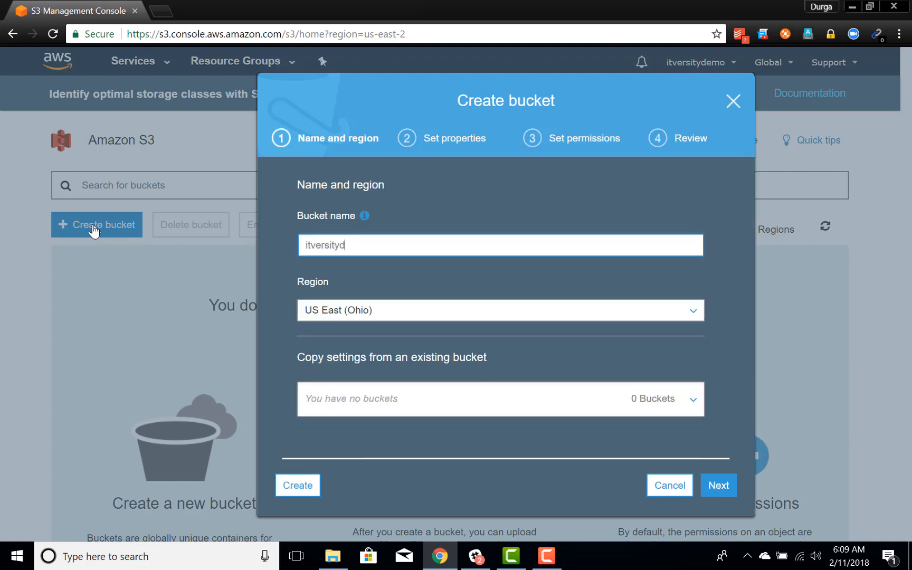
{"action": "type", "text": "emo"}
{"action": "left_click", "coordinate": [728, 490]}
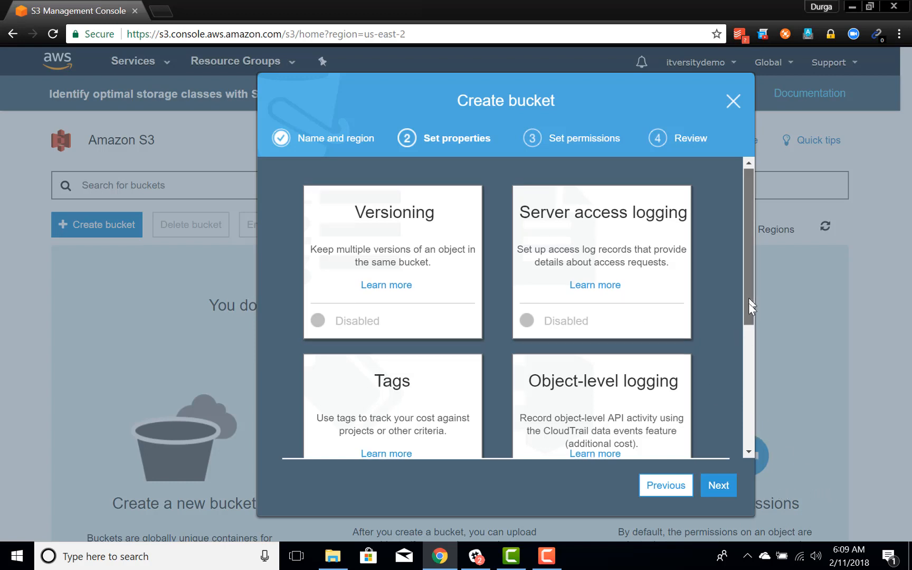
{"action": "left_click_drag", "start_coordinate": [748, 303], "coordinate": [750, 426]}
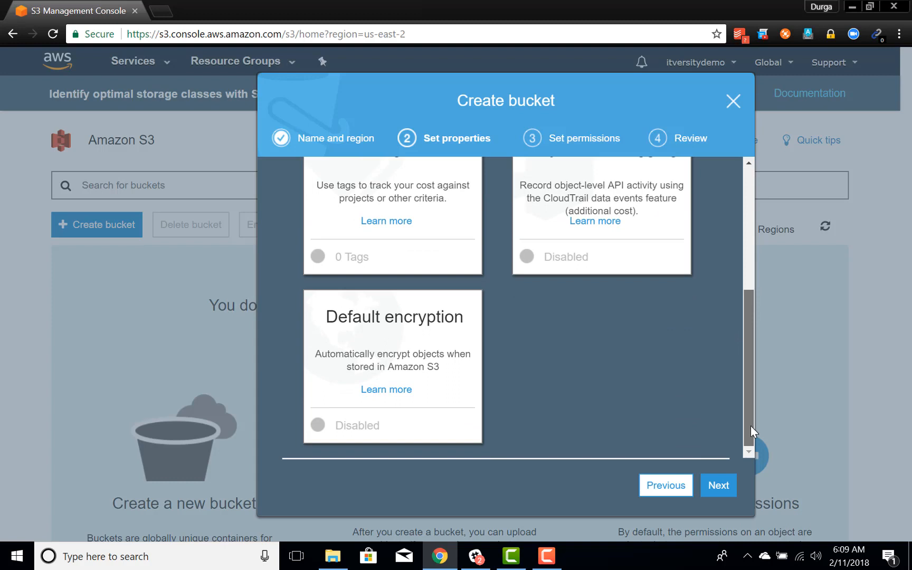
{"action": "left_click", "coordinate": [719, 485]}
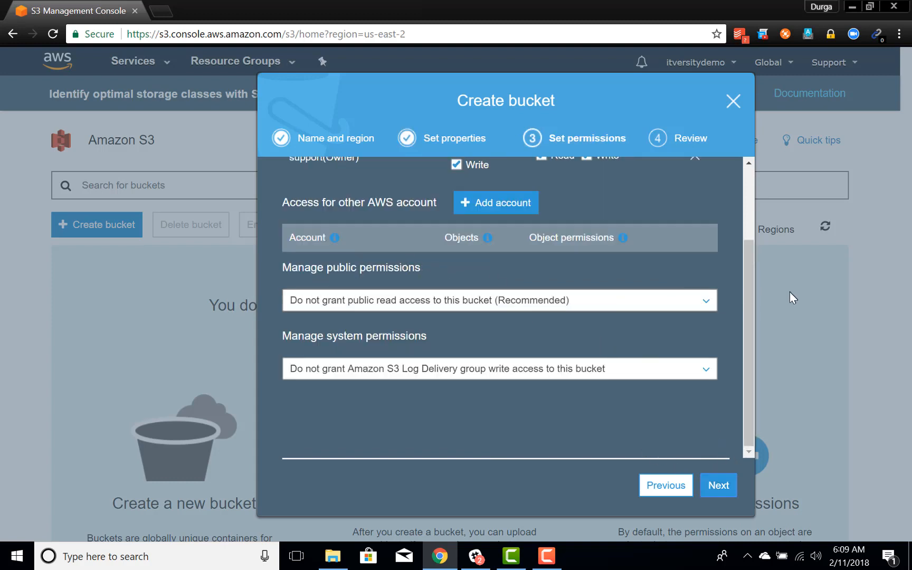
Step: Try granting public read access to the bucket, and set it back to "Do not grant public read access to this bucket (Recommended)"
{"action": "left_click_drag", "start_coordinate": [746, 316], "coordinate": [762, 232]}
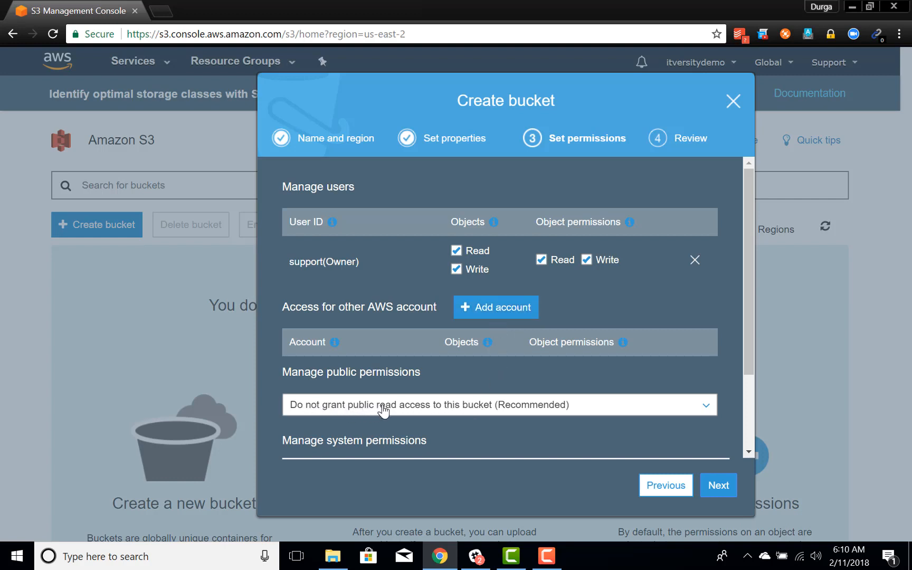
{"action": "left_click", "coordinate": [474, 407]}
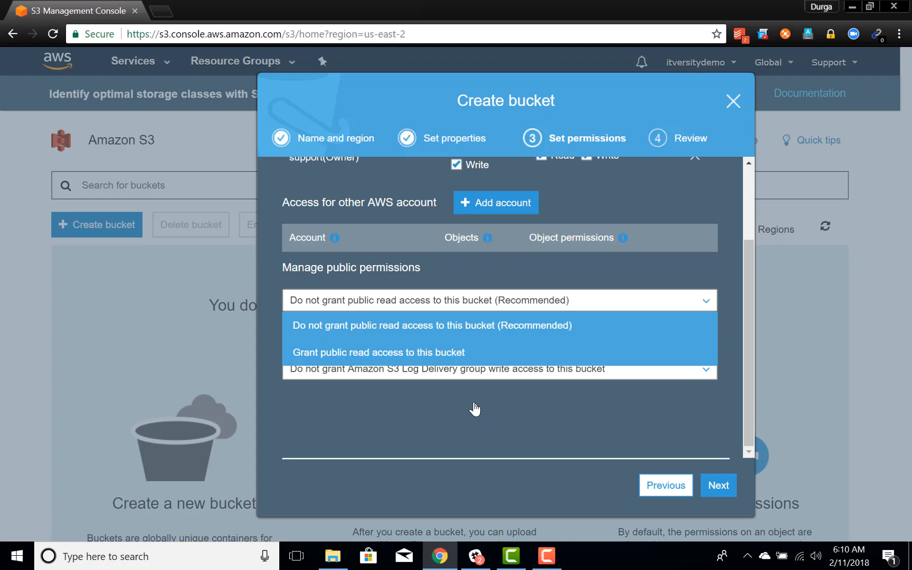
{"action": "left_click", "coordinate": [378, 352]}
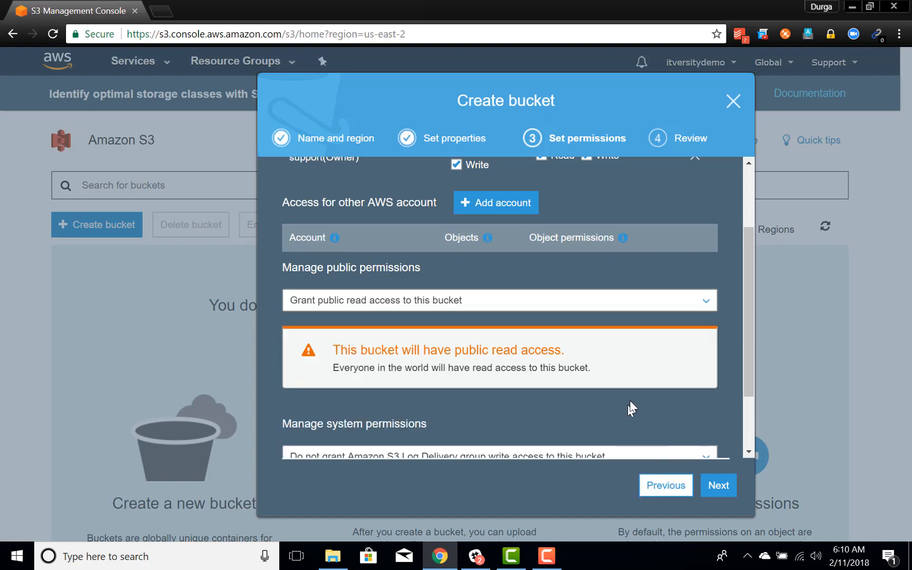
{"action": "left_click", "coordinate": [578, 301]}
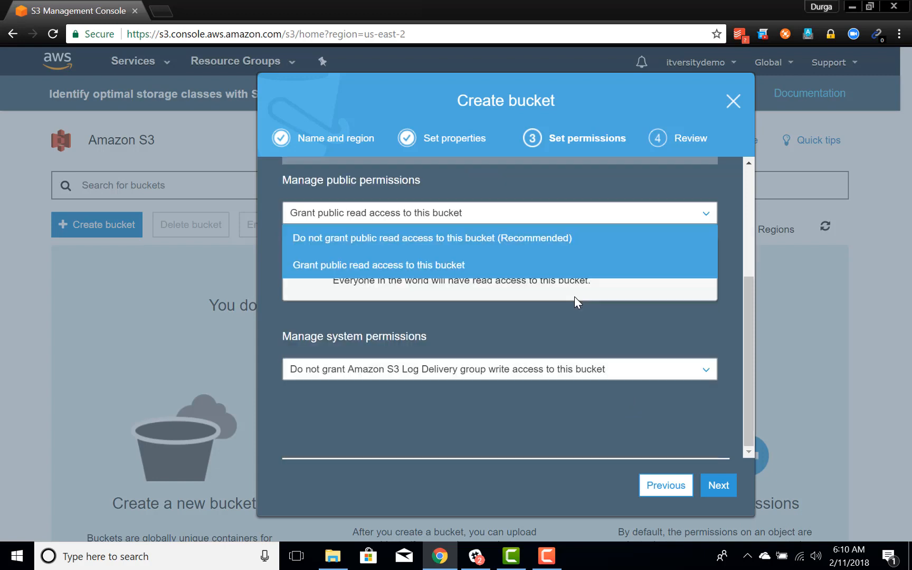
{"action": "left_click", "coordinate": [499, 238]}
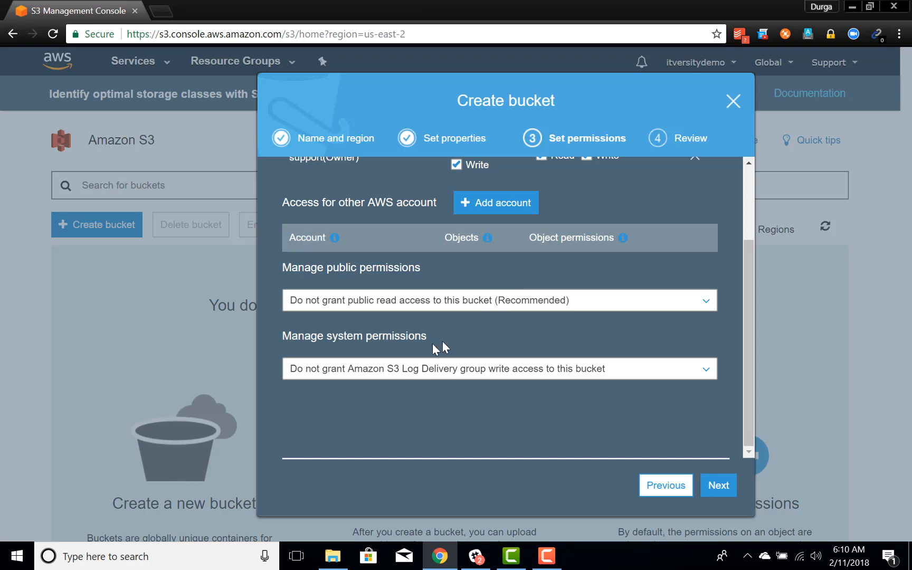
Step: Choose not to grant the Amazon S3 Log Delivery group write access to the bucket and continue to the review
{"action": "left_click", "coordinate": [353, 372]}
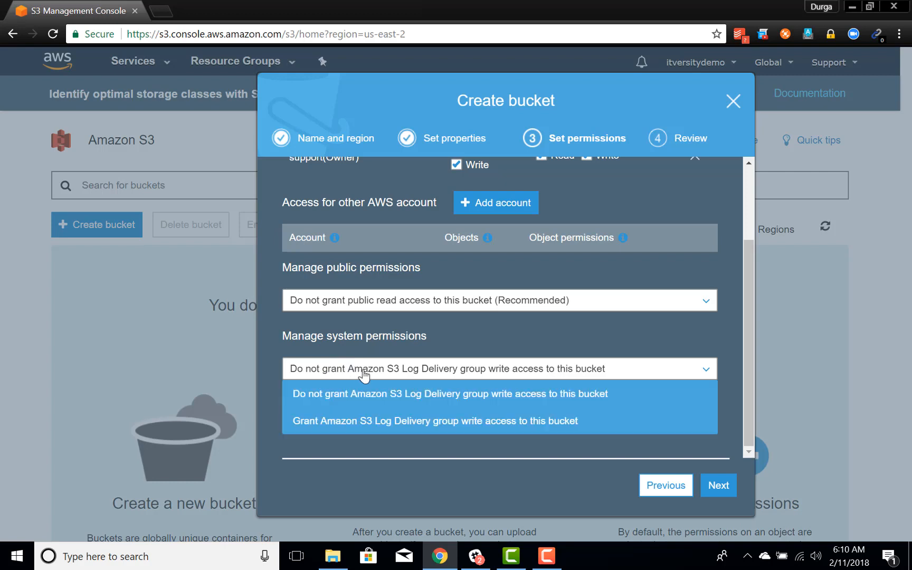
{"action": "left_click", "coordinate": [421, 402]}
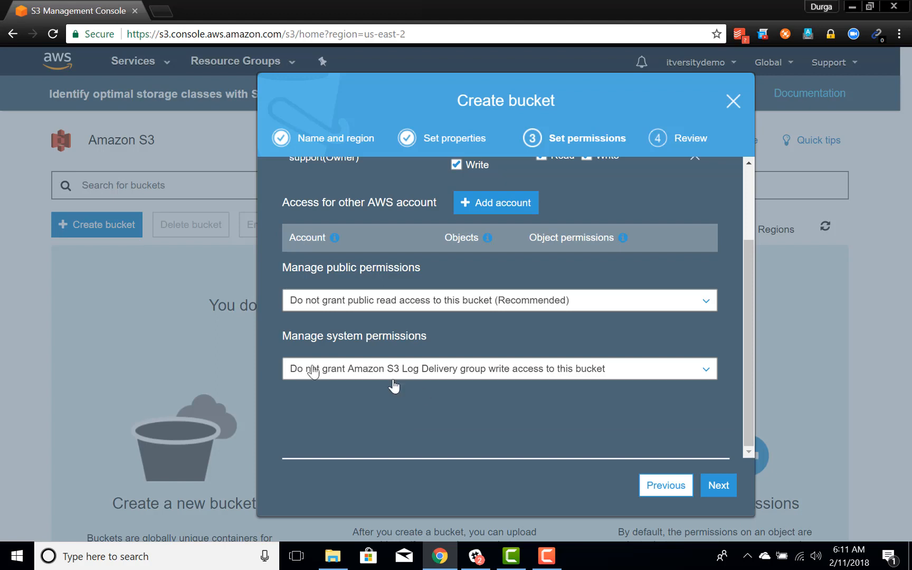
{"action": "left_click", "coordinate": [727, 486]}
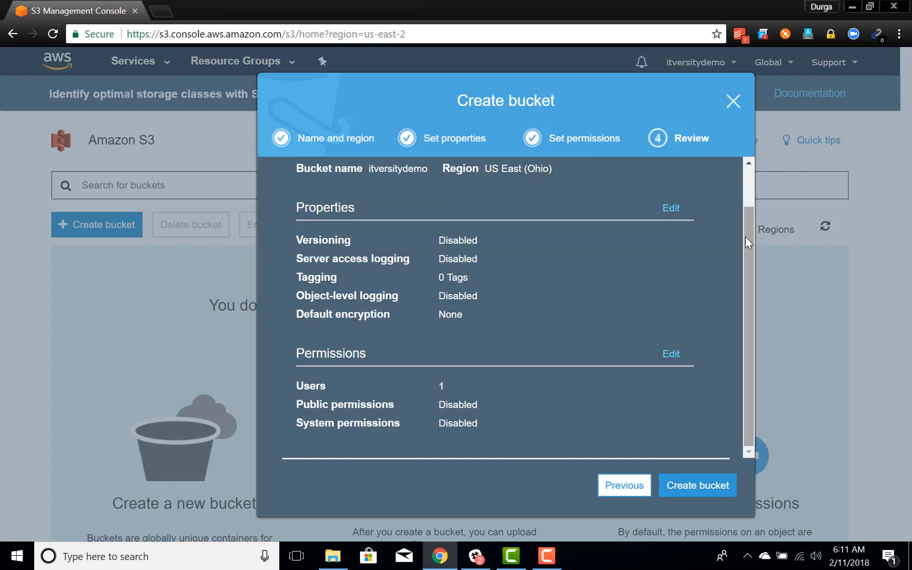
Step: Review the bucket's name, properties and permissions, and create the bucket
{"action": "left_click_drag", "start_coordinate": [746, 238], "coordinate": [760, 156]}
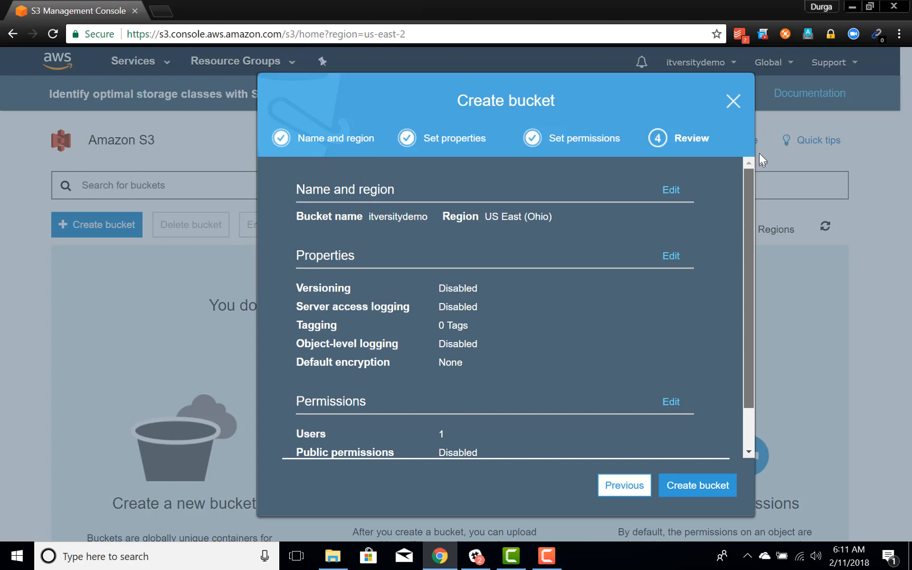
{"action": "double_click", "coordinate": [393, 220]}
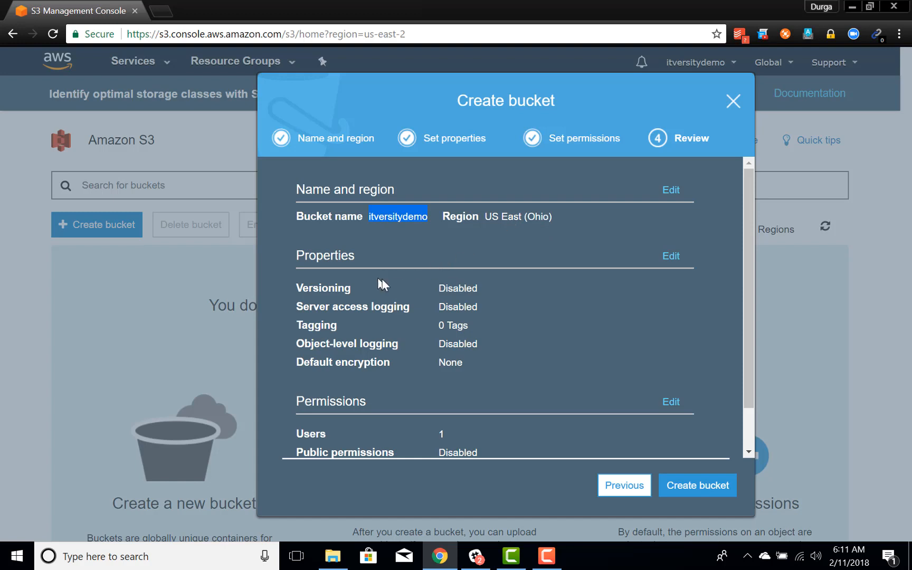
{"action": "double_click", "coordinate": [318, 288]}
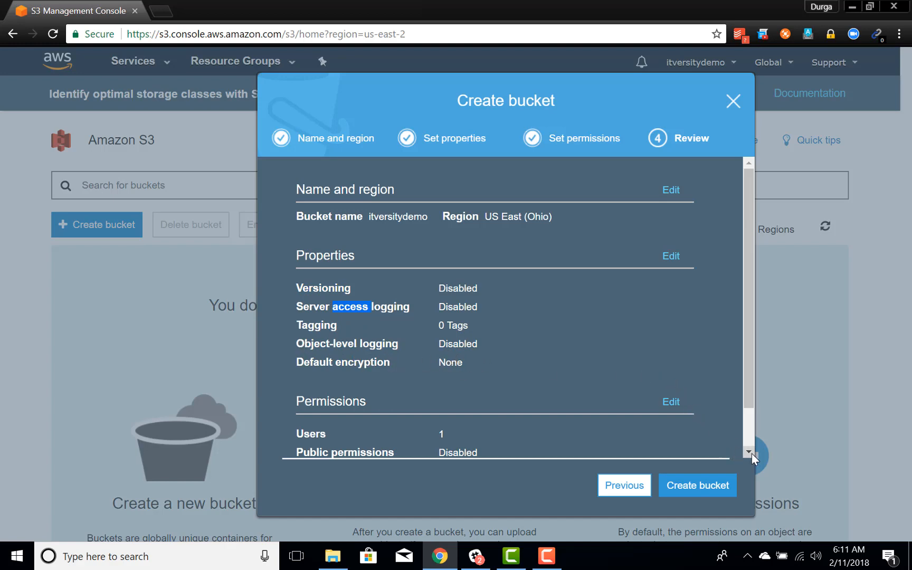
{"action": "scroll", "coordinate": [752, 454], "scroll_direction": "down", "scroll_amount": 1}
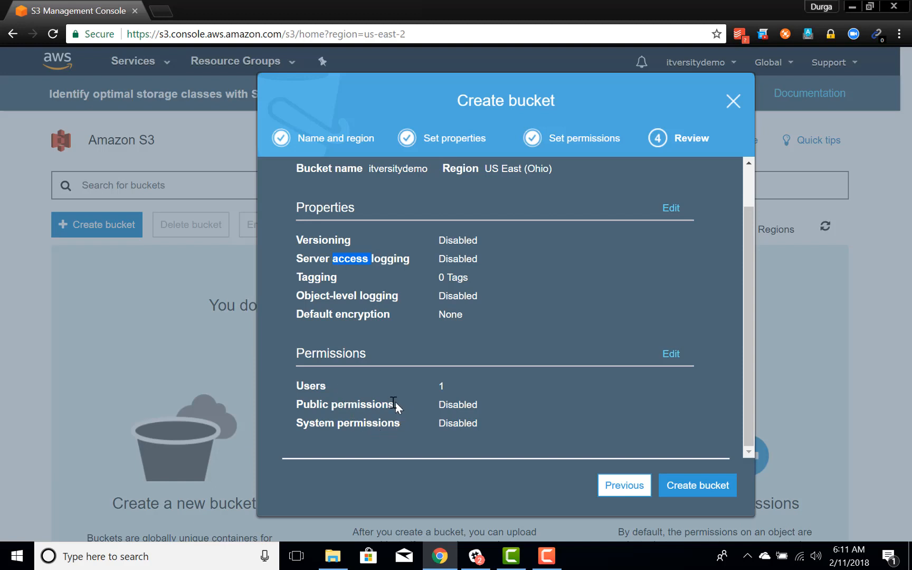
{"action": "left_click", "coordinate": [708, 492]}
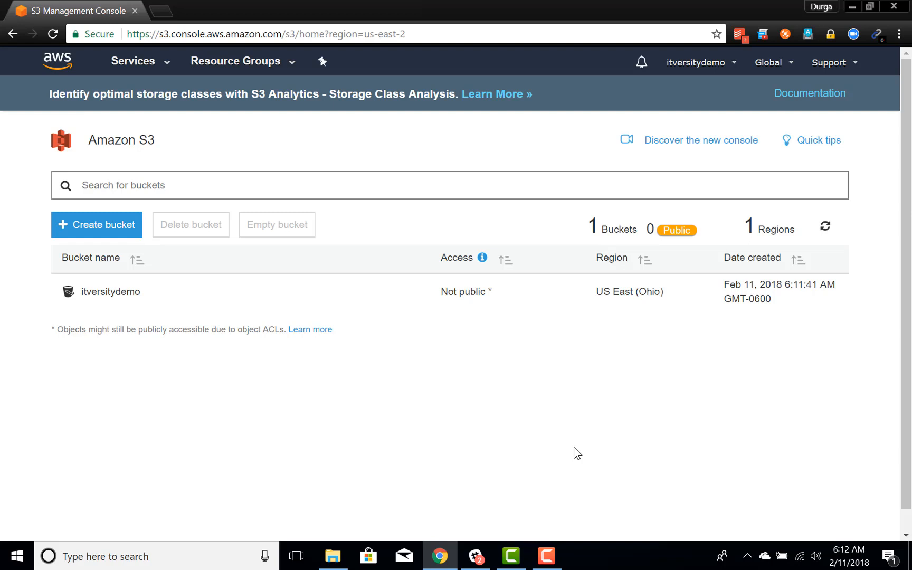
Step: Launch Cygwin64 Terminal and list all S3 buckets with "aws s3 ls"
{"action": "left_click", "coordinate": [177, 554]}
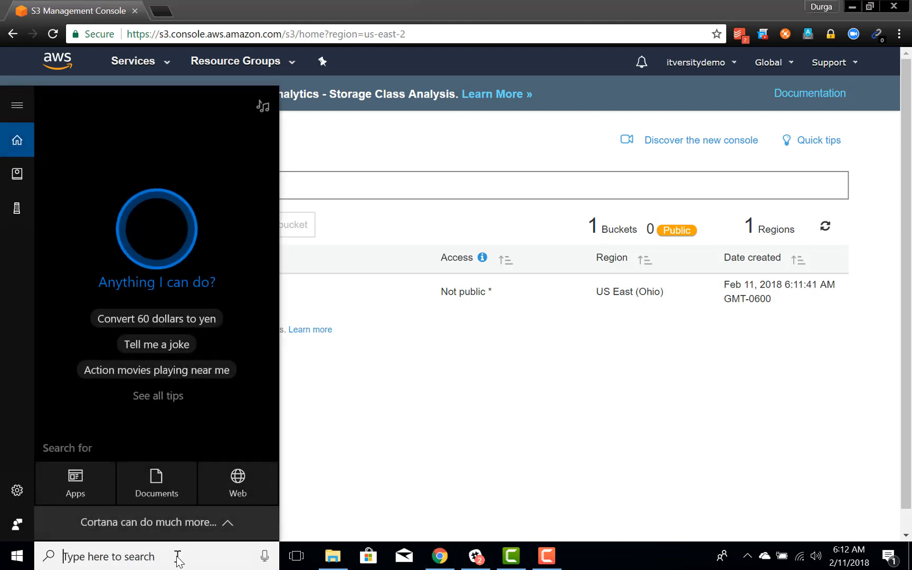
{"action": "type", "text": "cy"}
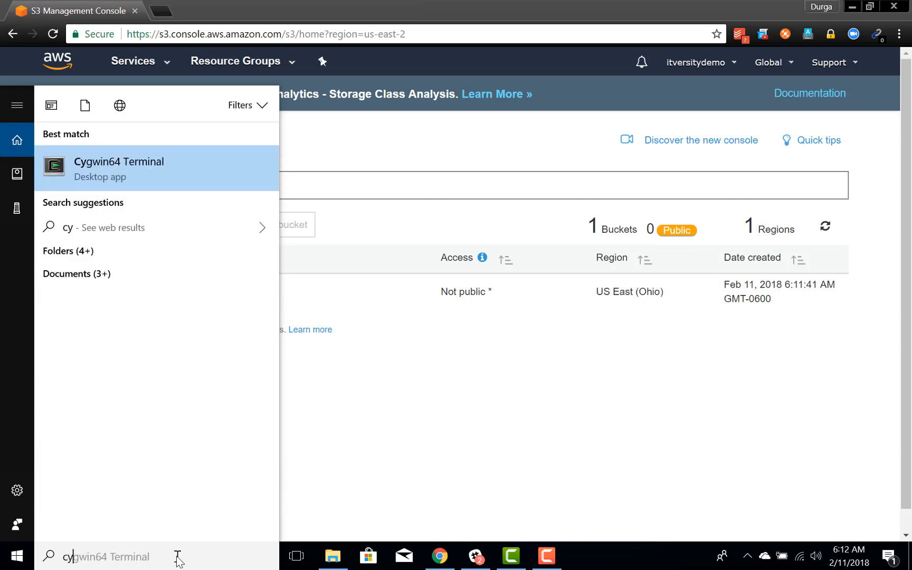
{"action": "key", "text": "Return"}
{"action": "type", "text": "aws"}
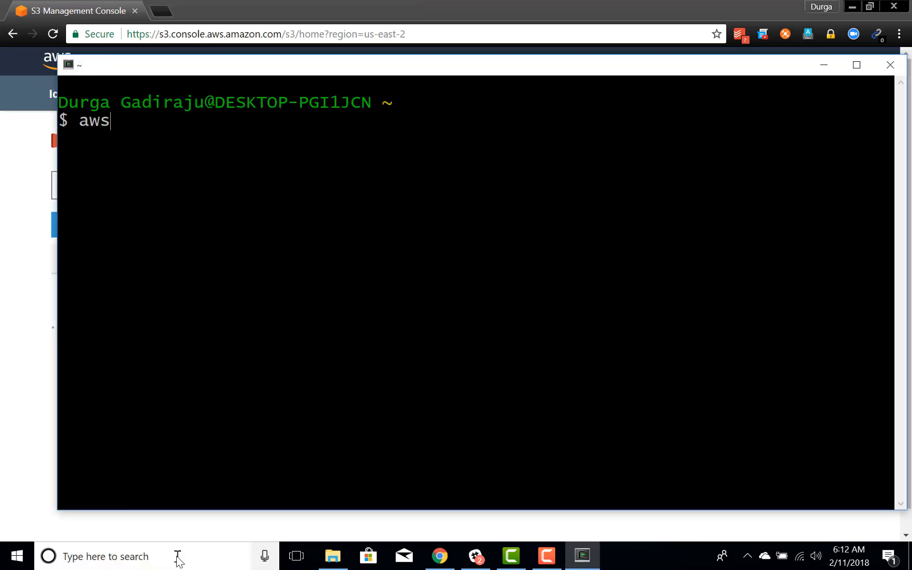
{"action": "type", "text": " s3 ls"}
{"action": "key", "text": "Return"}
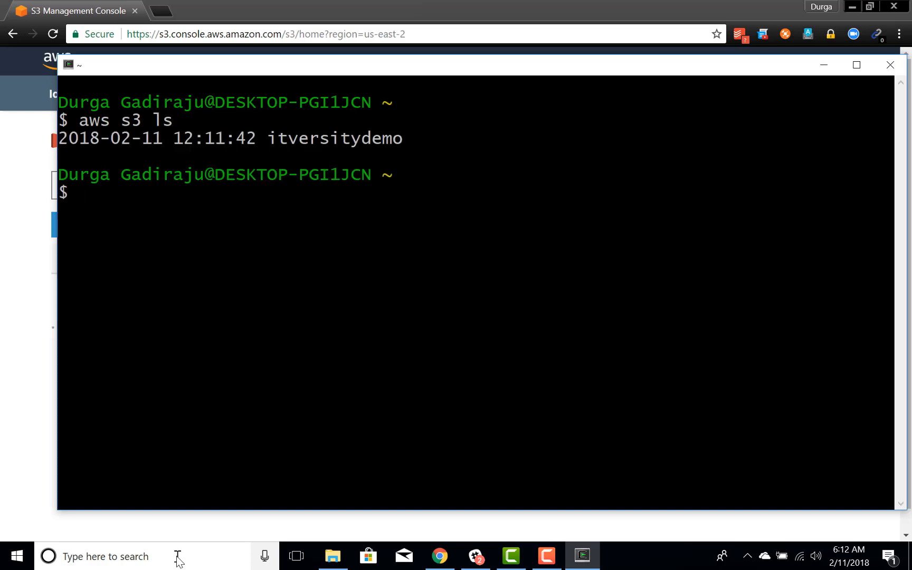
Step: List the contents of the new bucket with "aws s3 ls itversitydemo"
{"action": "key", "text": "Up"}
{"action": "type", "text": "itversity"}
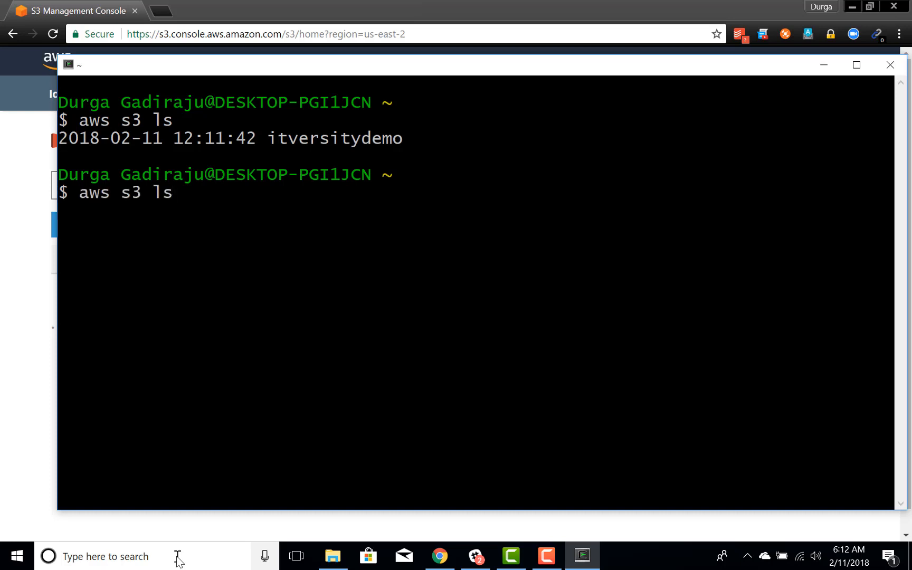
{"action": "type", "text": "demo"}
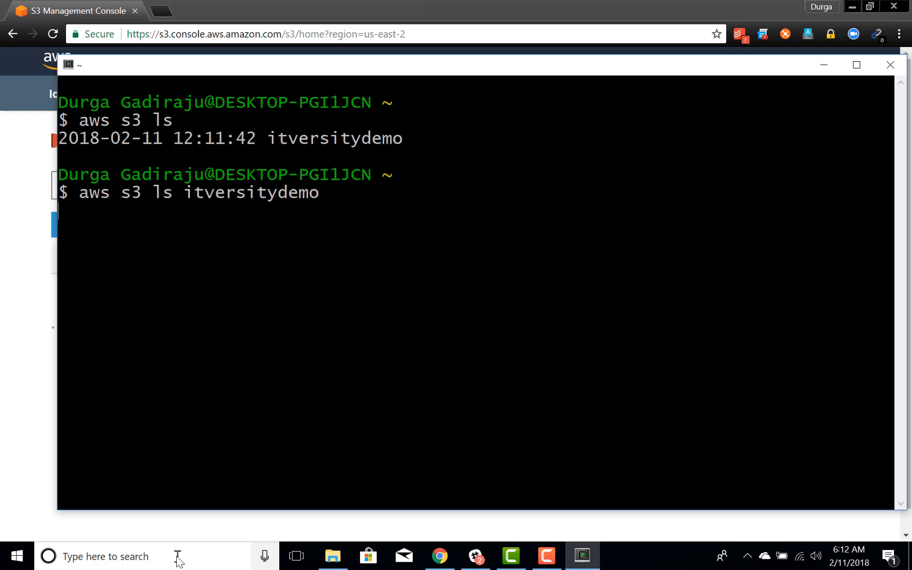
{"action": "key", "text": "Return"}
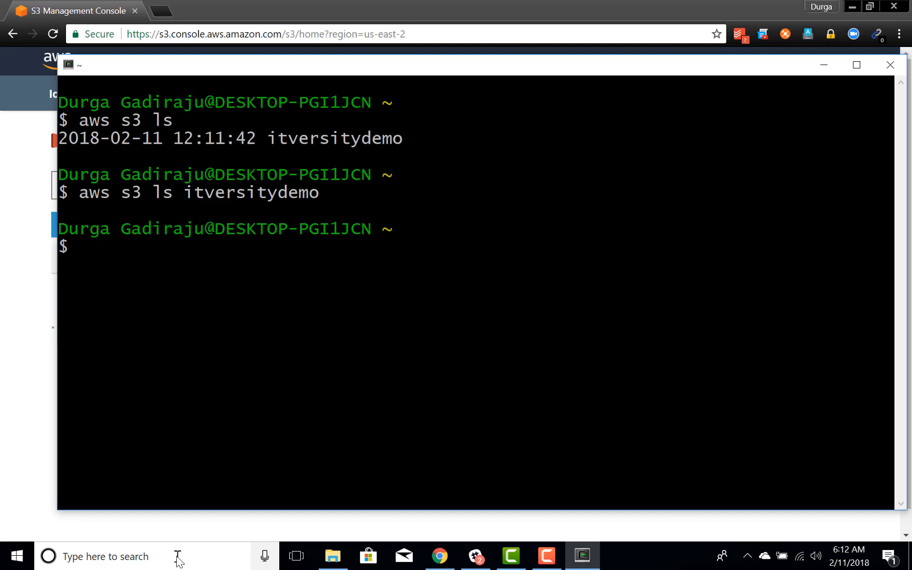
Step: Display the AWS CLI help with "aws help" and page through its options and list of available services
{"action": "type", "text": "aws help"}
{"action": "key", "text": "Return"}
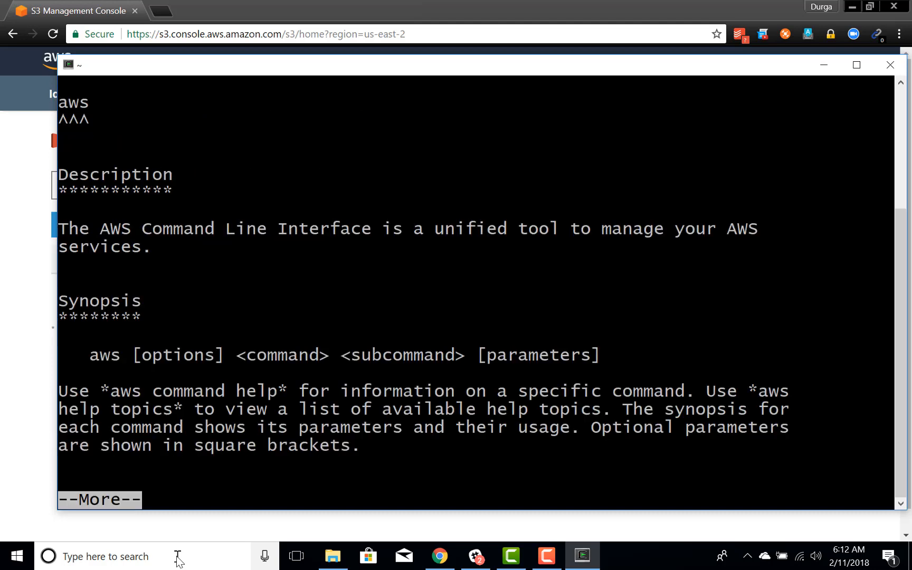
{"action": "key", "text": "space"}
{"action": "key", "text": "space"}
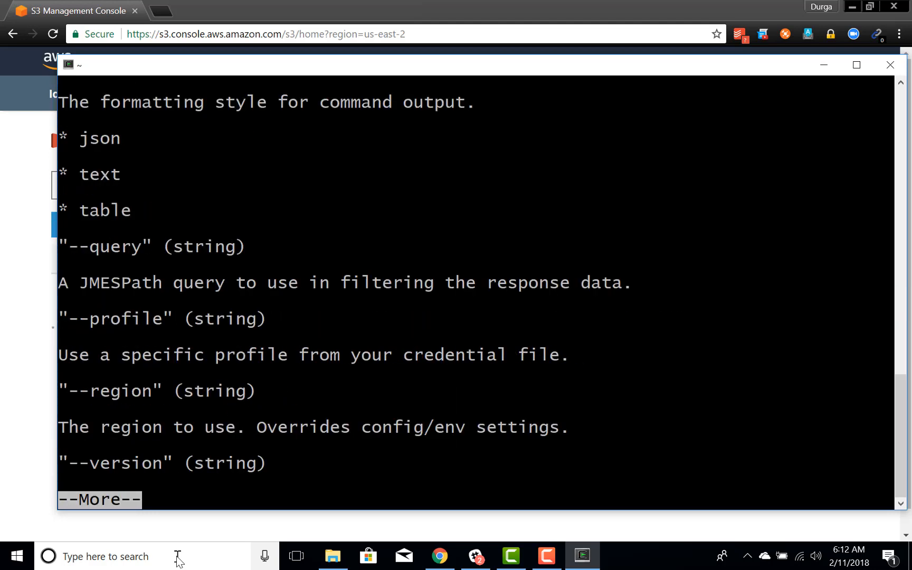
{"action": "key", "text": "space"}
{"action": "key", "text": "space"}
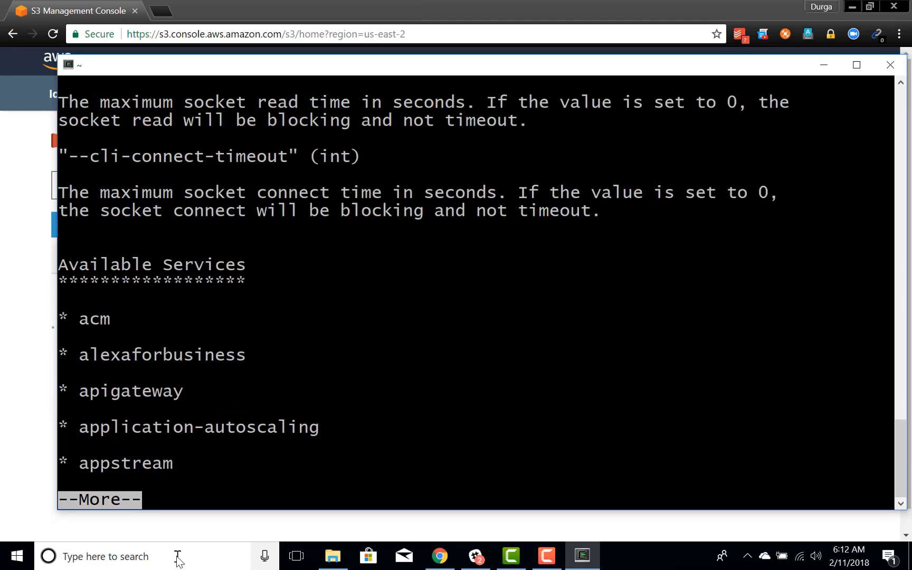
{"action": "key", "text": "space"}
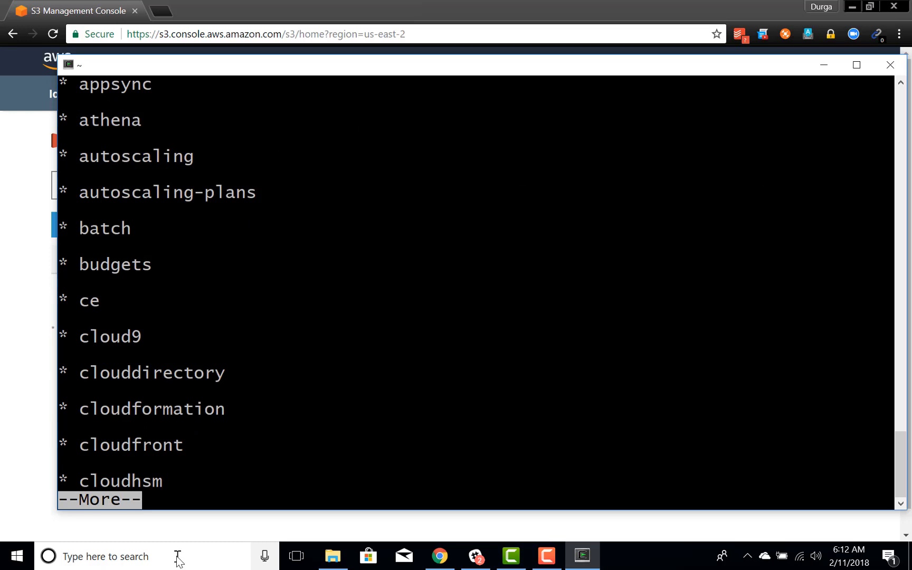
{"action": "key", "text": "space"}
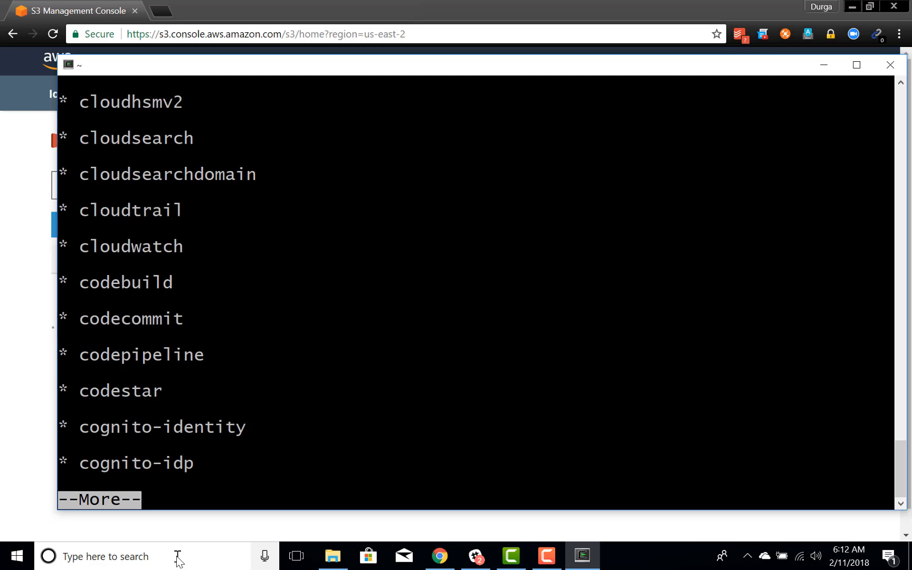
{"action": "key", "text": "space"}
{"action": "key", "text": "space"}
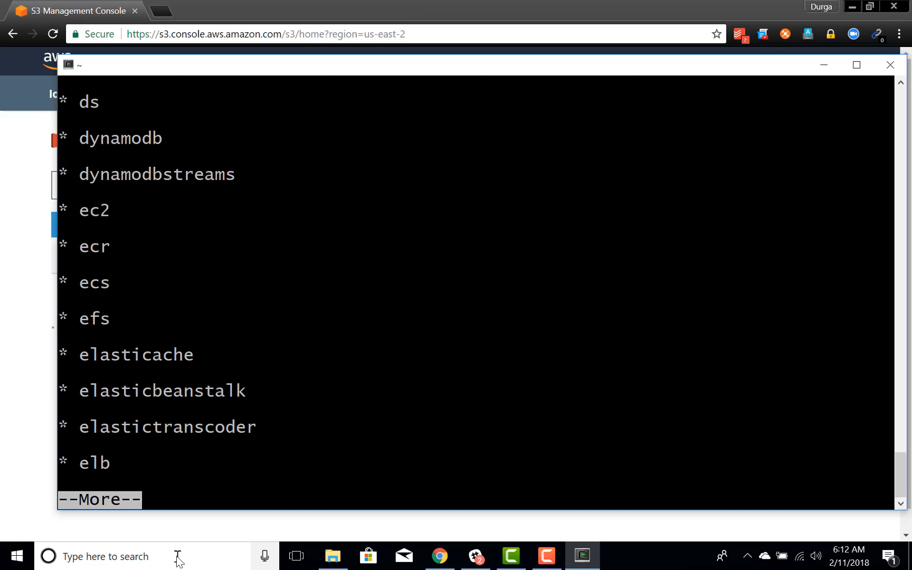
{"action": "double_click", "coordinate": [96, 211]}
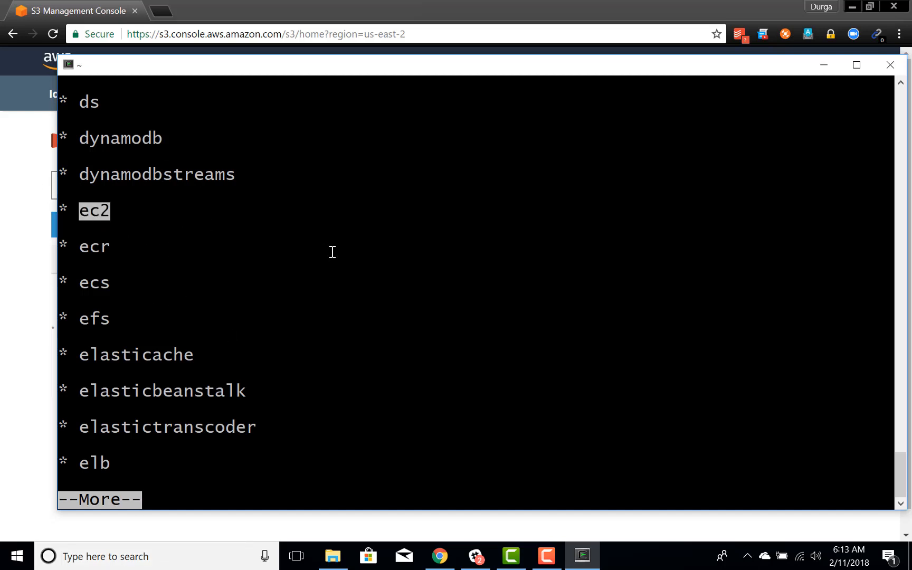
{"action": "key", "text": "space"}
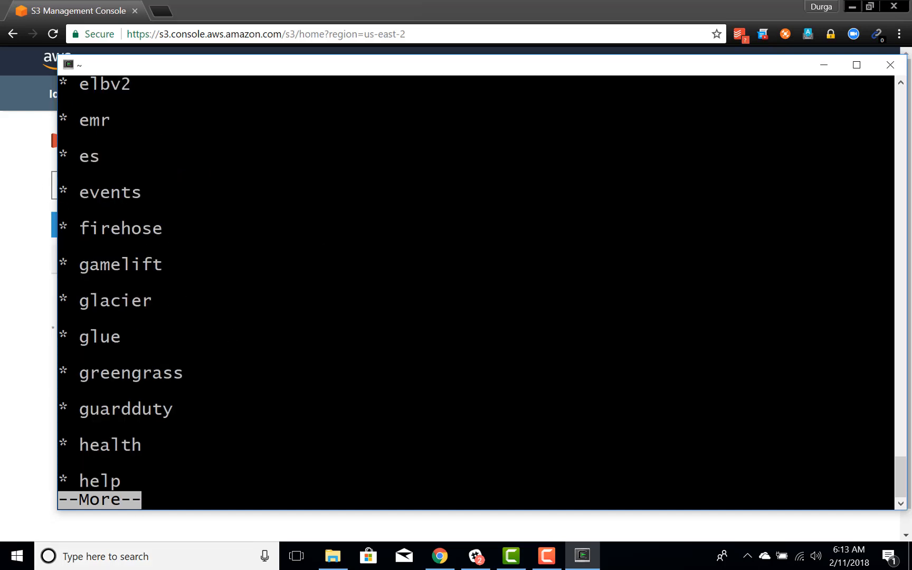
{"action": "key", "text": "space"}
{"action": "key", "text": "space"}
{"action": "key", "text": "space"}
{"action": "key", "text": "space"}
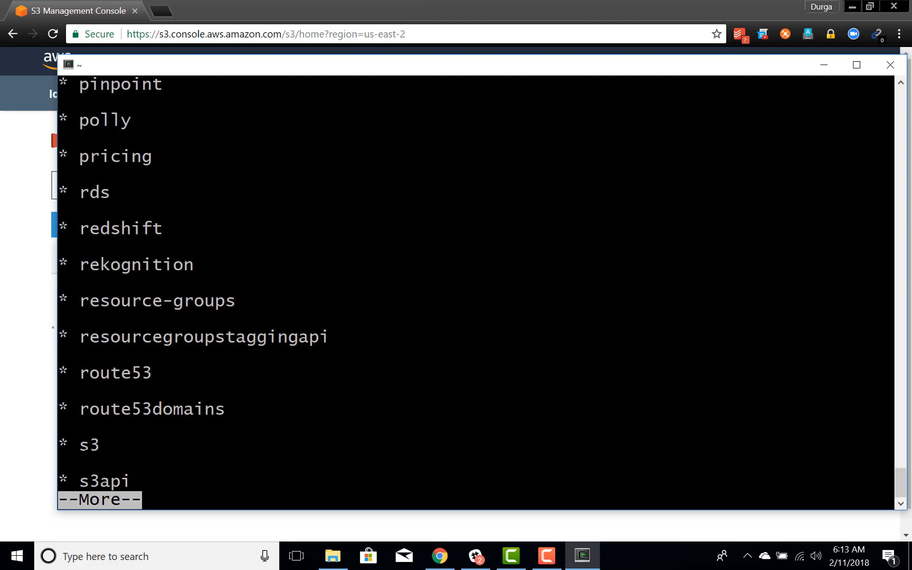
{"action": "key", "text": "space"}
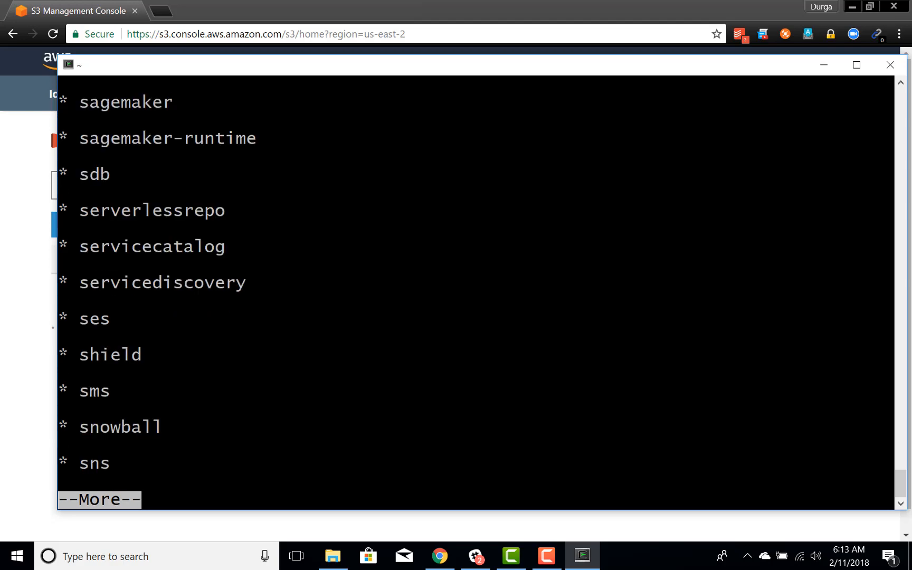